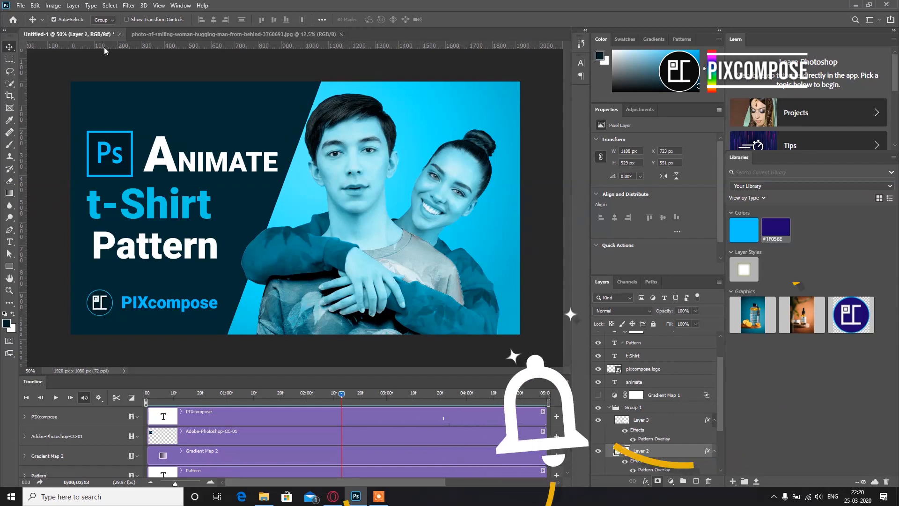
- In the hugging couple photo, roughly select the man's light-blue shirt with the Quick Selection tool at brush size 80
left_click(172, 36)
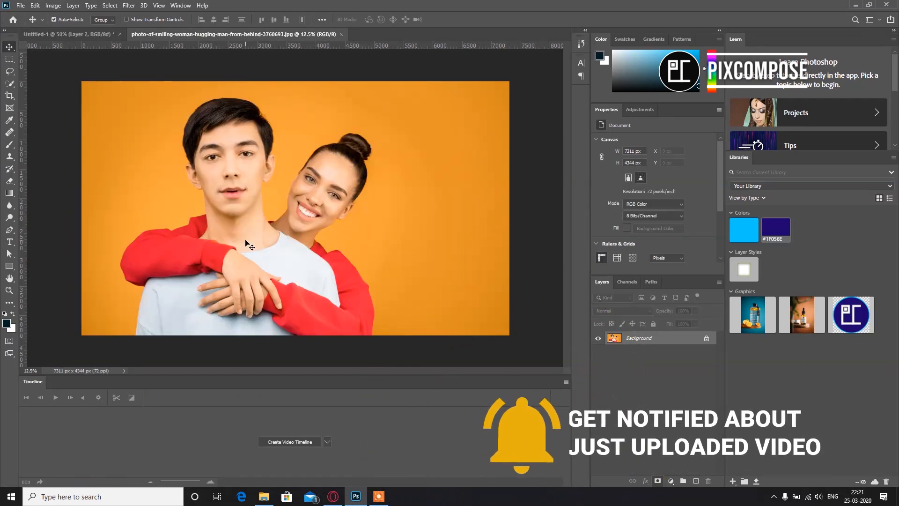
key("ctrl+plus")
key("ctrl+plus")
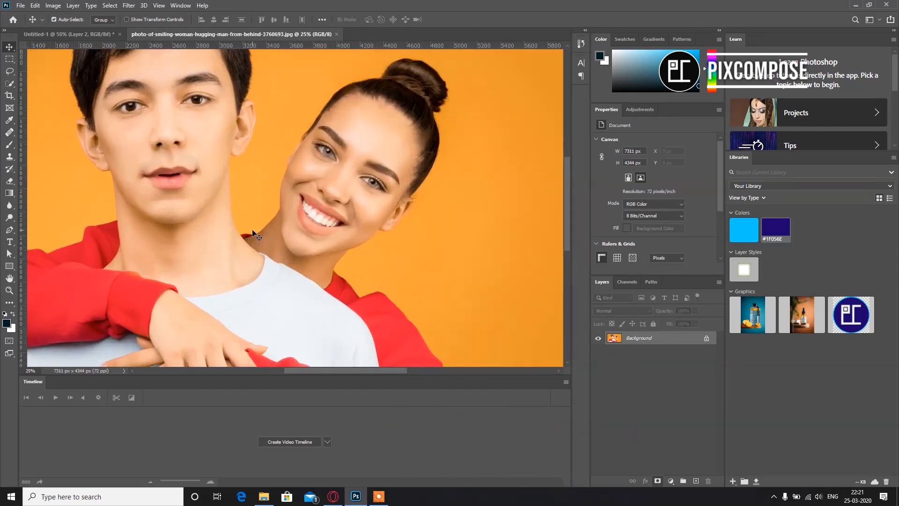
scroll(255, 236, "down", 5)
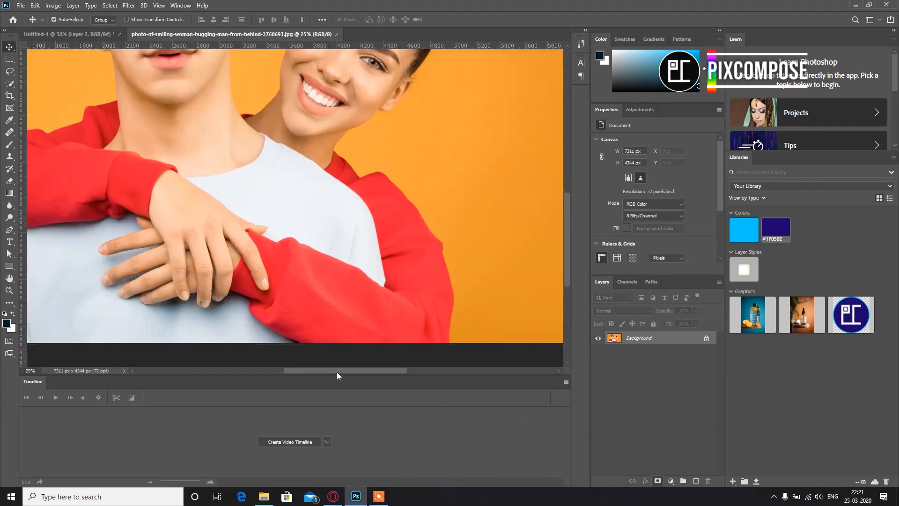
left_click_drag(336, 371, 304, 370)
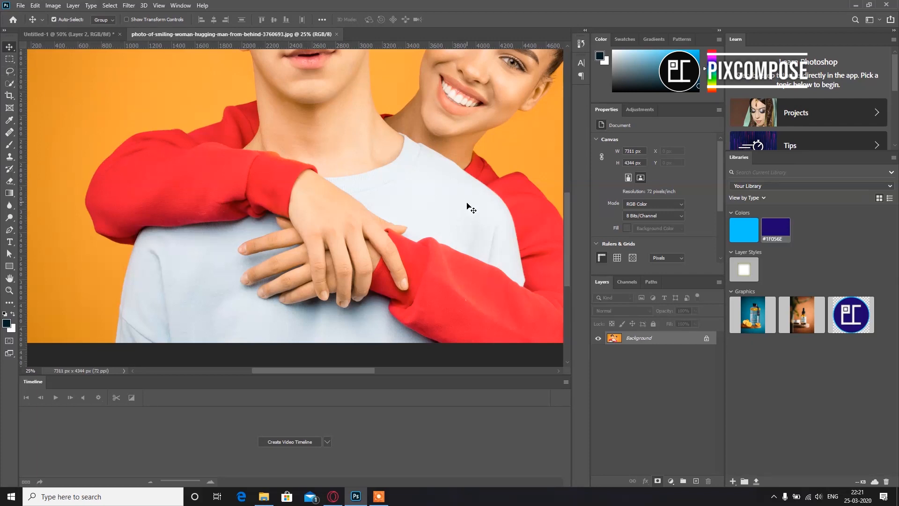
left_click(9, 84)
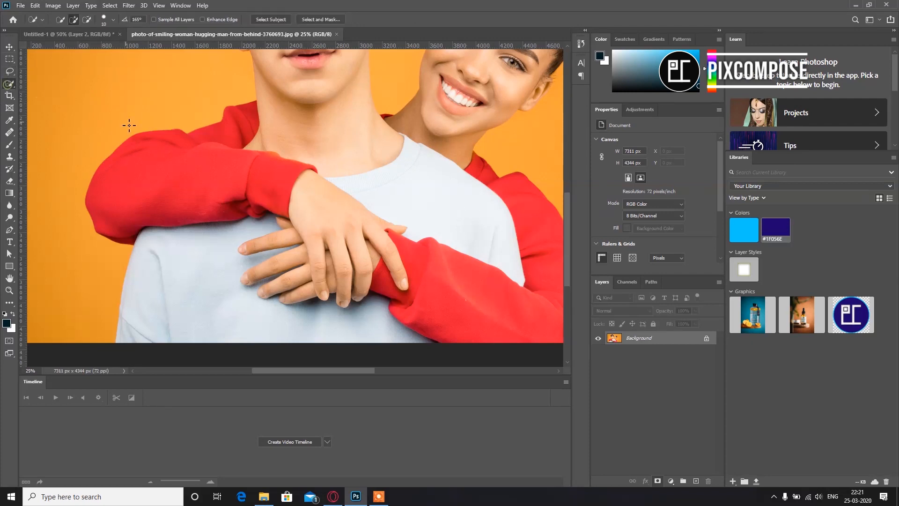
key("bracketright")
key("bracketright")
key("bracketright")
key("bracketright")
key("bracketright")
key("bracketright")
key("bracketright")
mouse_move(416, 180)
left_mouse_down()
mouse_move(412, 161)
mouse_move(420, 225)
left_mouse_up()
mouse_move(187, 268)
left_mouse_down()
mouse_move(176, 311)
mouse_move(372, 328)
mouse_move(255, 232)
left_mouse_up()
- Refine the shirt selection along the lower edge of the red sleeve beside the cuff
key("ctrl+plus")
key("ctrl+plus")
key("ctrl+plus")
key("ctrl+plus")
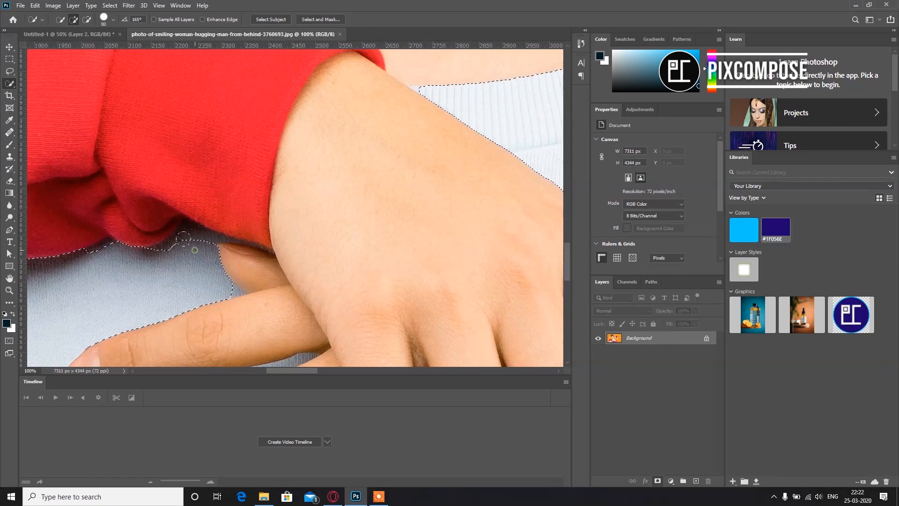
left_click_drag(194, 271, 196, 233)
left_click(198, 228, "alt")
left_click(107, 262)
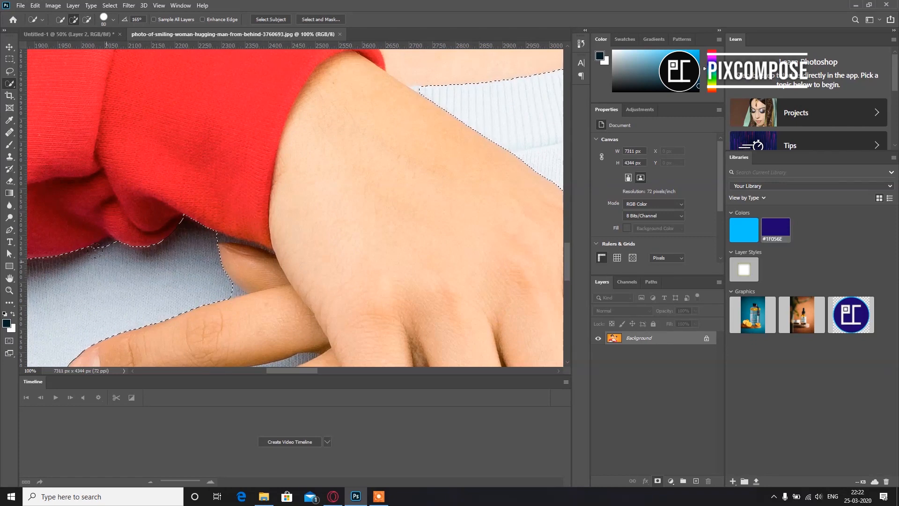
- Add the narrow strip of shirt between the red cuff and the uppermost finger to the selection with a smaller brush
scroll(95, 250, "down", 1)
key("bracketleft")
key("bracketleft")
key("bracketleft")
key("bracketleft")
key("bracketleft")
key("bracketleft")
key("bracketleft")
key("bracketleft")
key("bracketleft")
key("bracketleft")
key("bracketleft")
key("bracketleft")
key("bracketleft")
left_click_drag(215, 197, 271, 213)
- Subtract the uppermost finger under the cuff from the shirt selection with a brush of size 60
key("bracketright")
key("bracketright")
key("bracketright")
key("bracketright")
key("bracketright")
key("bracketright")
key("bracketright")
key("bracketright")
key("bracketright")
key("bracketright")
key("bracketright")
left_click(243, 225, "alt")
left_click(253, 242, "alt")
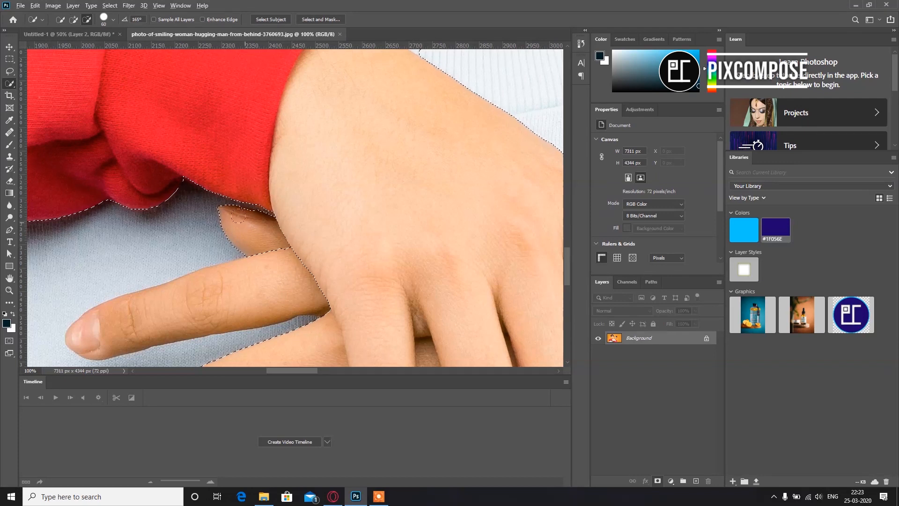
scroll(238, 215, "down", 2)
left_click(225, 206)
- Exclude the long finger in the middle of the hand from the shirt selection with a brush of size 25
key("bracketleft")
key("bracketleft")
key("bracketleft")
key("bracketleft")
key("bracketleft")
key("bracketleft")
key("bracketleft")
key("bracketleft")
key("bracketleft")
key("bracketleft")
scroll(263, 211, "down", 3)
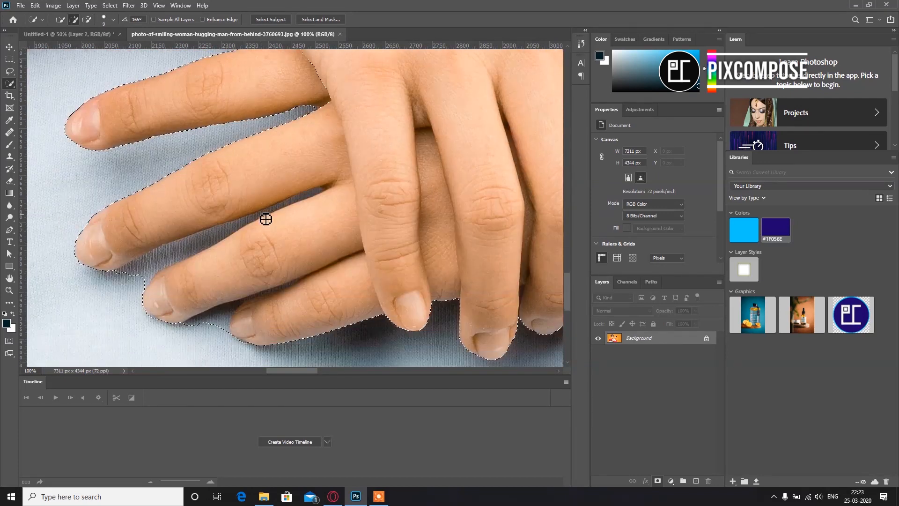
scroll(266, 219, "down", 1)
key("bracketright")
key("bracketright")
key("bracketright")
key("bracketright")
key("bracketright")
key("bracketright")
left_click(141, 250, "alt")
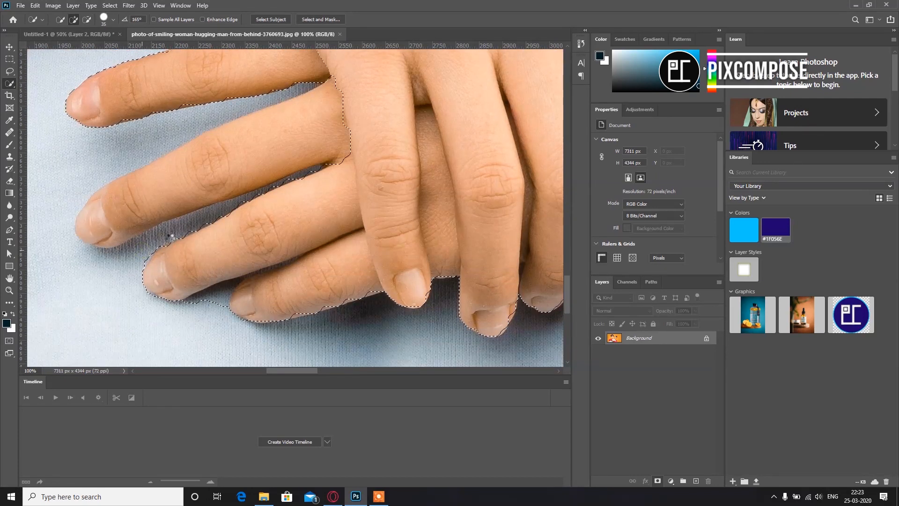
left_click(305, 134, "alt")
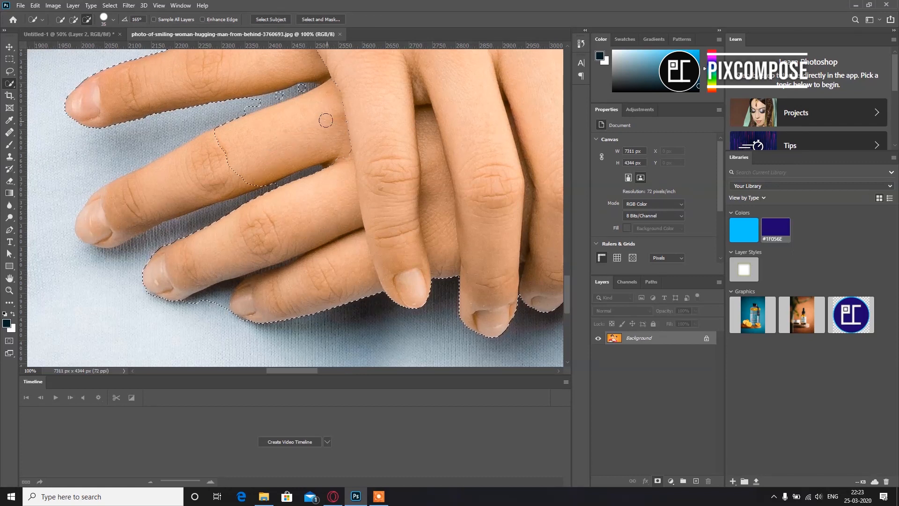
mouse_move(151, 187)
left_mouse_down()
mouse_move(116, 201)
mouse_move(115, 214)
left_mouse_up()
- Add the shirt gap between the adjacent fingers to the selection and clean up its edges with a brush of size 15
left_click_drag(180, 229, 209, 220)
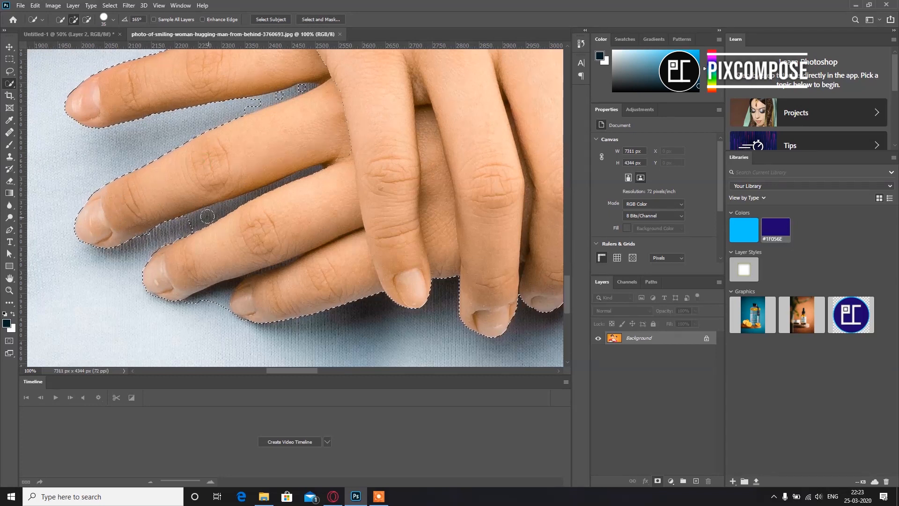
key("bracketleft")
key("bracketleft")
key("bracketleft")
key("bracketleft")
left_click_drag(231, 209, 368, 147)
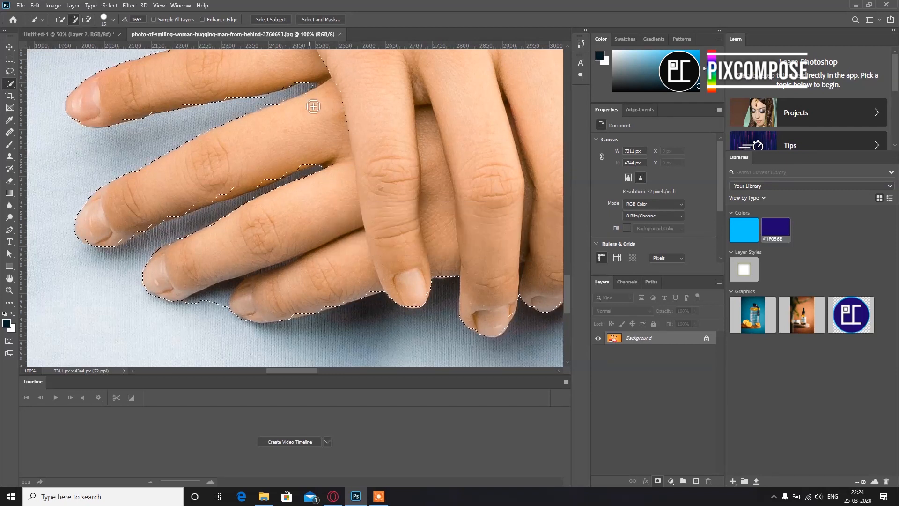
mouse_move(279, 100)
left_mouse_down()
mouse_move(318, 89)
mouse_move(268, 111)
mouse_move(332, 97)
mouse_move(352, 132)
mouse_move(357, 102)
left_mouse_up()
- Refine the remaining shirt selection edges around the lower fingers
scroll(318, 112, "up", 2)
scroll(299, 129, "down", 3)
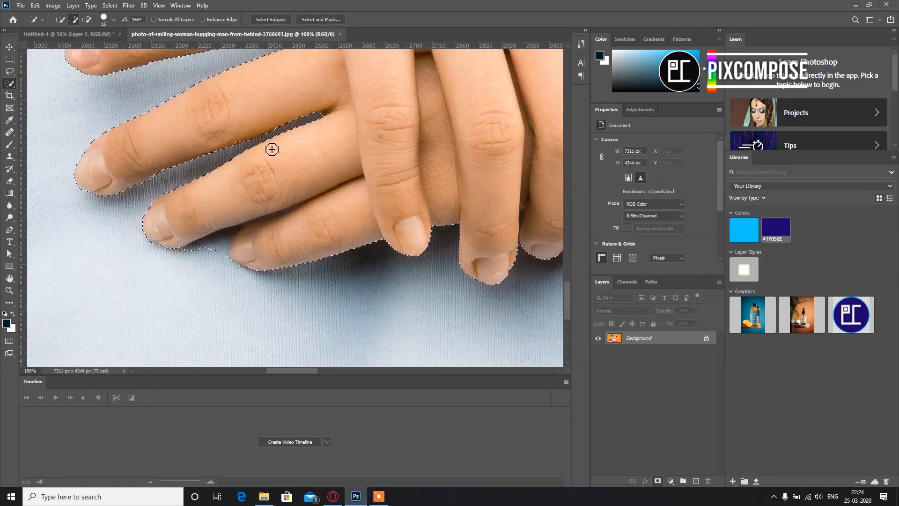
left_click_drag(237, 143, 276, 141)
scroll(381, 225, "down", 5)
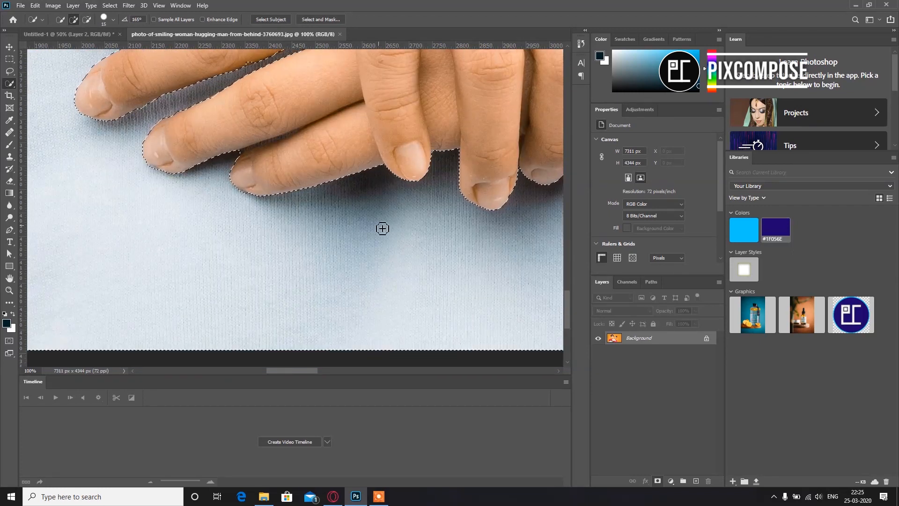
key("ctrl+0")
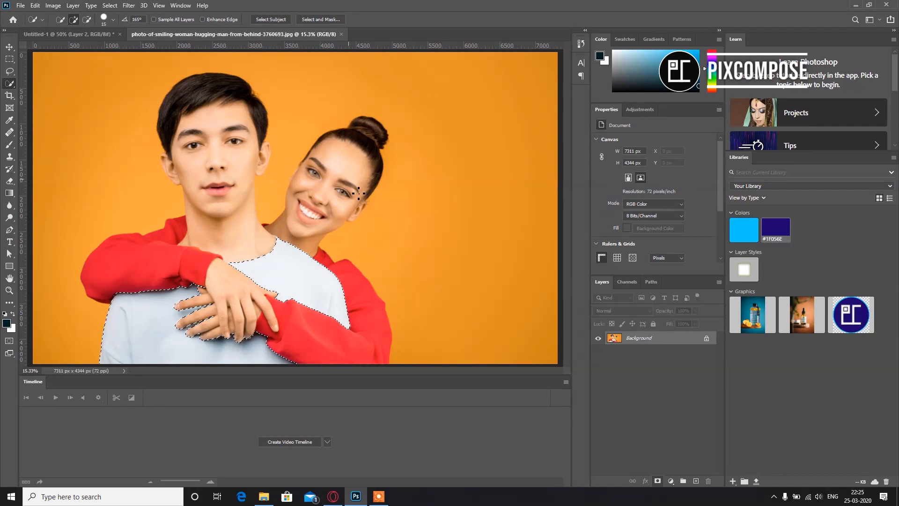
- Examine the edge of the shirt selection along the shoulder and neckline up close with the brush reduced to size 7
scroll(246, 296, "up", 5)
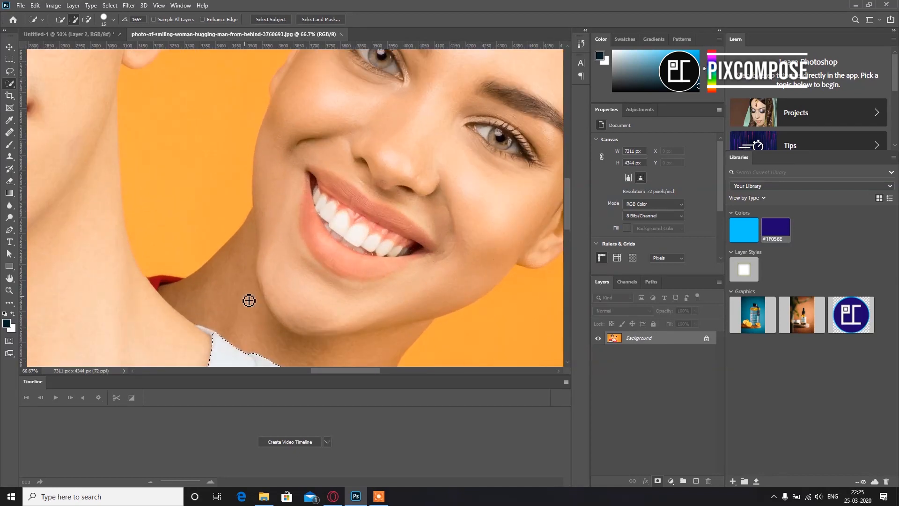
scroll(214, 291, "up", 2)
scroll(369, 310, "down", 3)
key("bracketleft")
key("bracketleft")
key("bracketleft")
key("bracketleft")
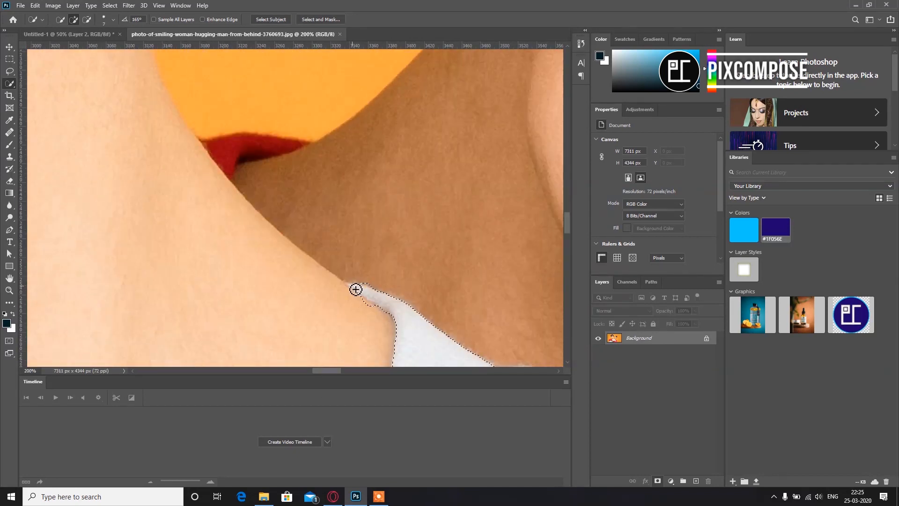
scroll(369, 309, "down", 4)
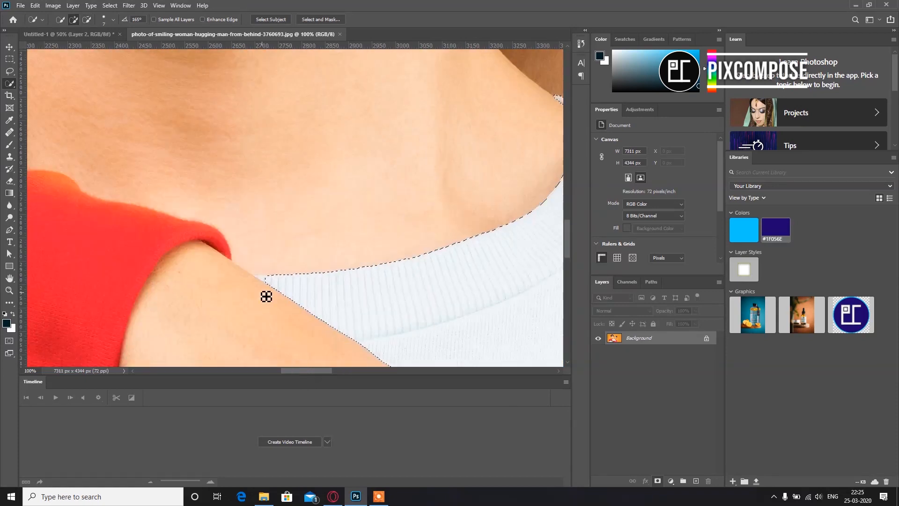
key("ctrl+0")
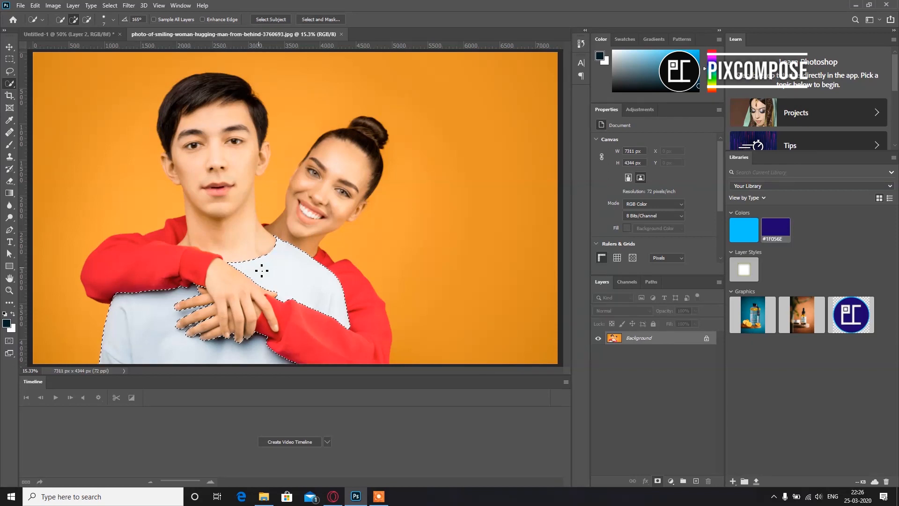
- Copy the selected shirt to a new layer and rename that layer Tshirt
right_click(286, 277)
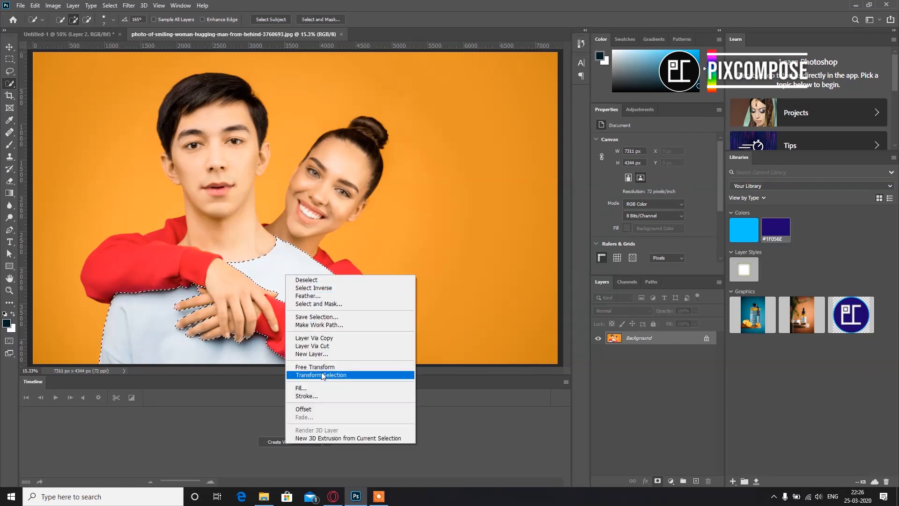
left_click(334, 340)
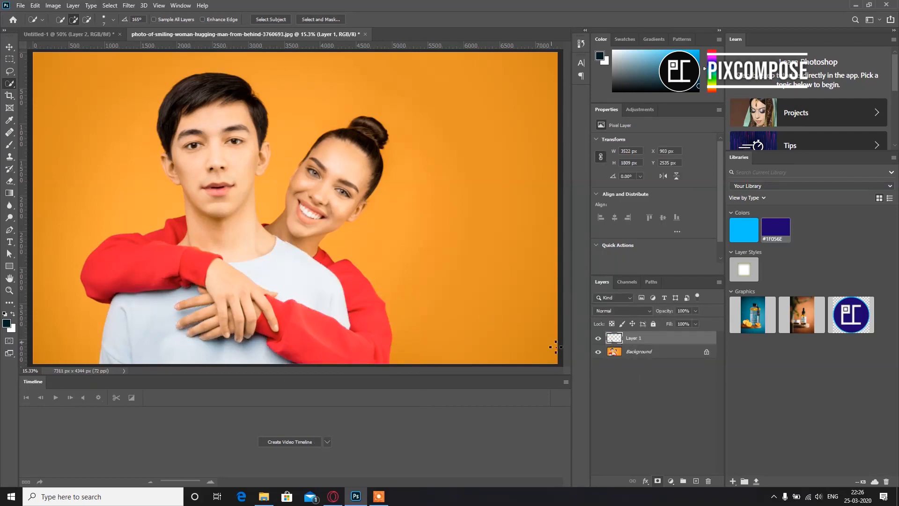
left_click(598, 353)
left_click(598, 352)
double_click(637, 338)
type("T")
left_click(653, 370)
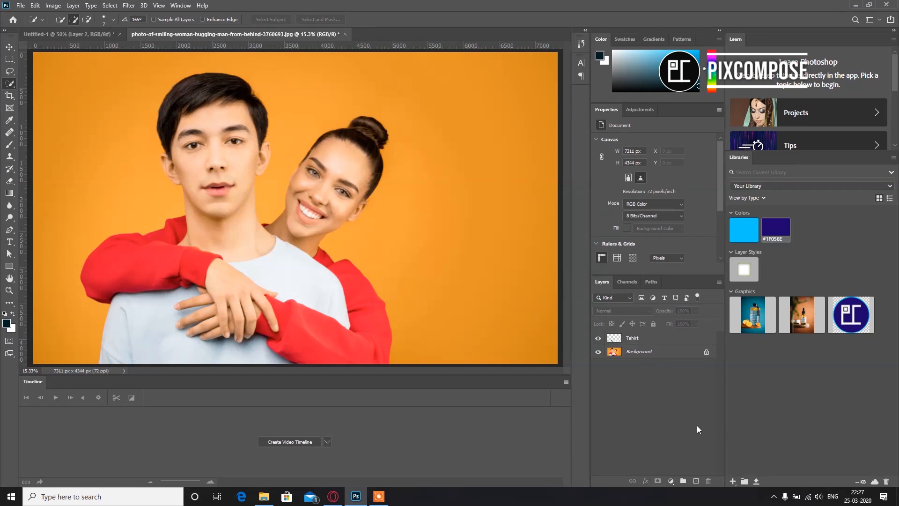
- Add a Pattern Overlay style to the Tshirt layer using the dark green leaf pattern
left_click(642, 341)
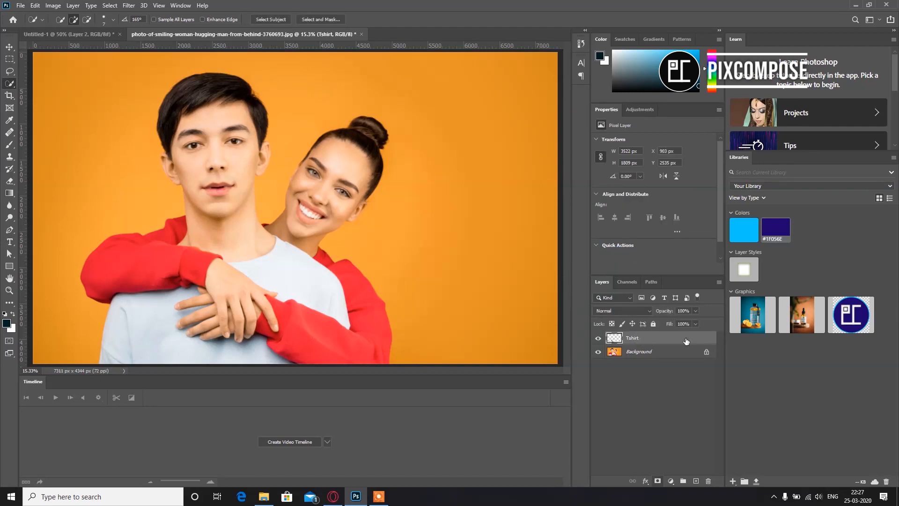
double_click(686, 340)
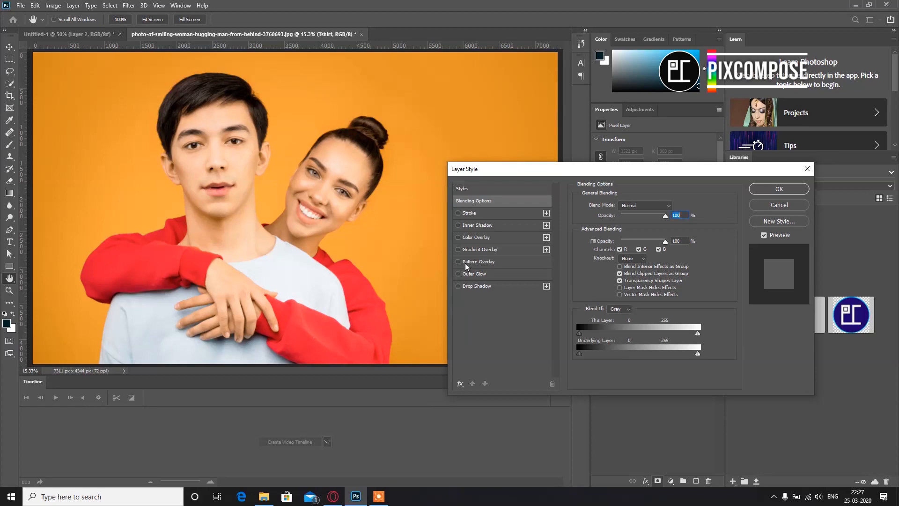
left_click(465, 263)
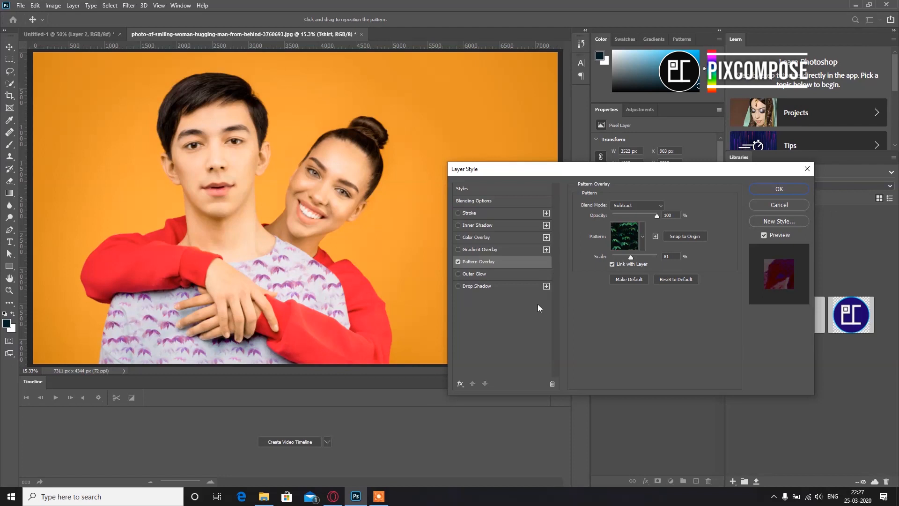
left_click(642, 236)
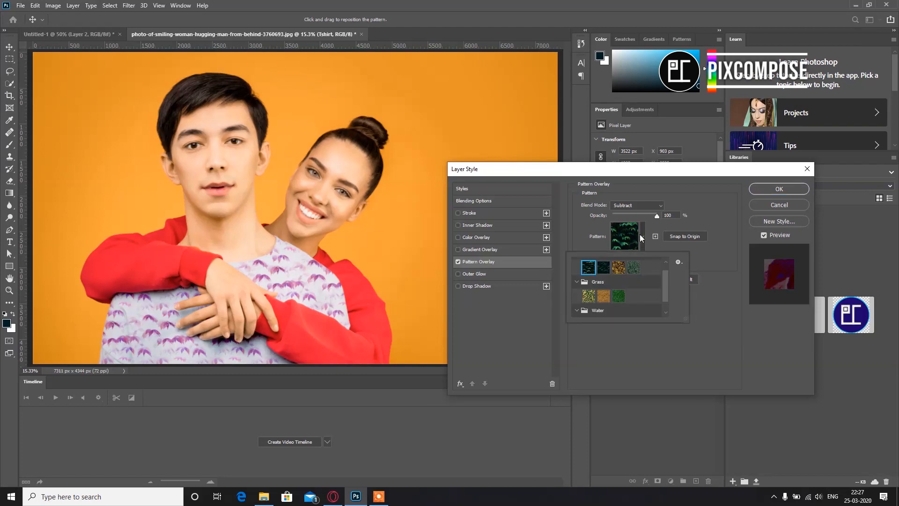
double_click(589, 269)
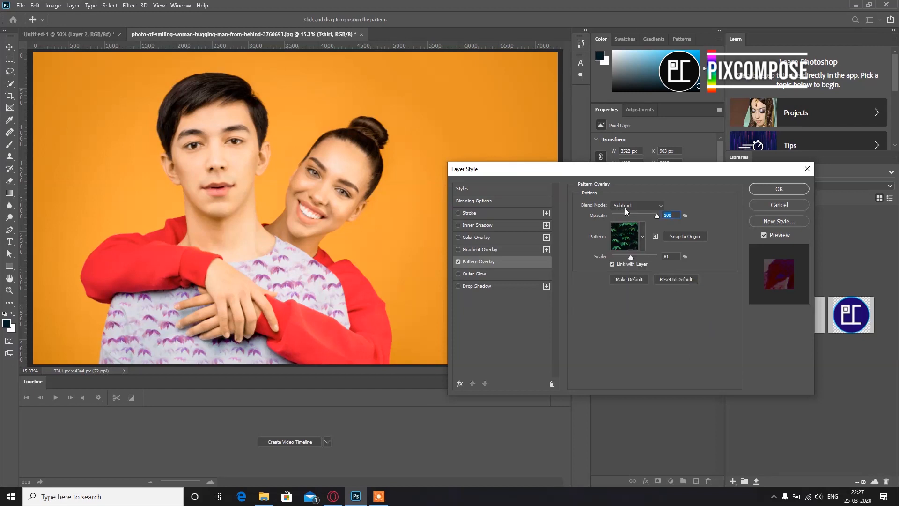
- Try several blend modes on the pattern overlay, including Normal, Darken and Linear Burn
left_click(625, 209)
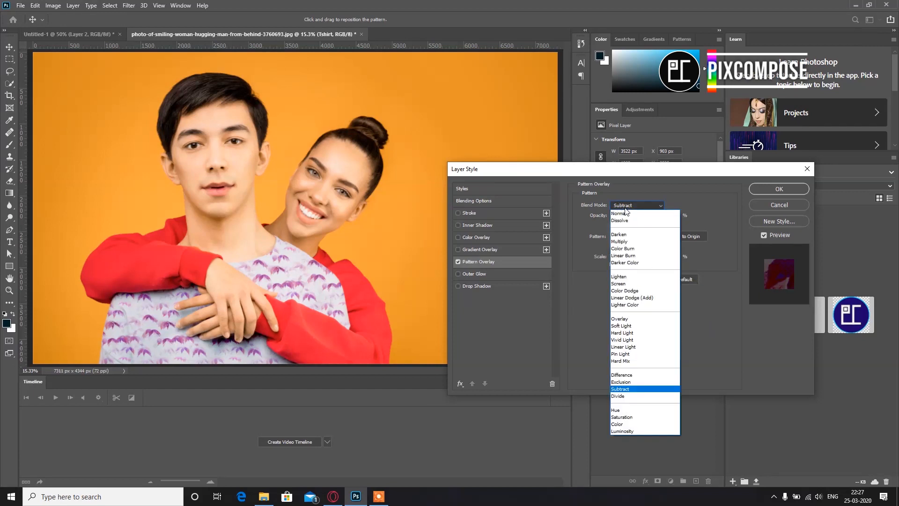
left_click(628, 209)
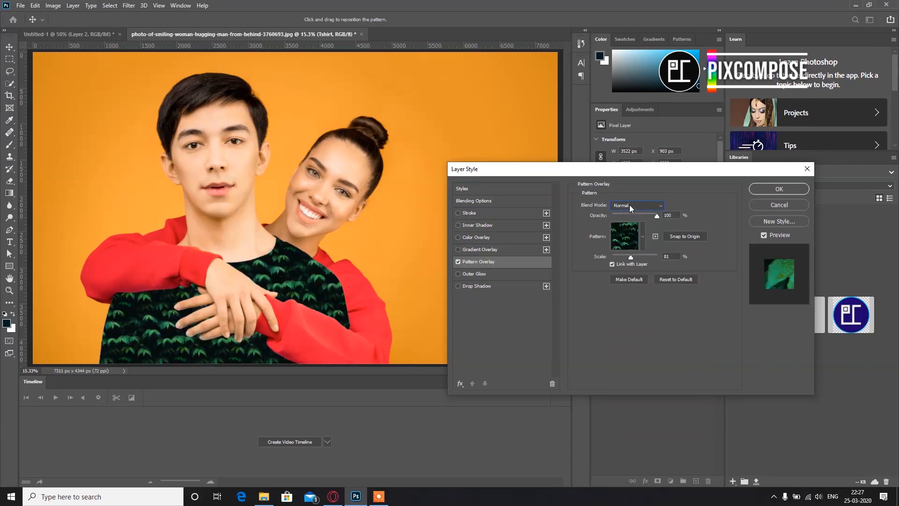
left_click(631, 204)
left_click(631, 234)
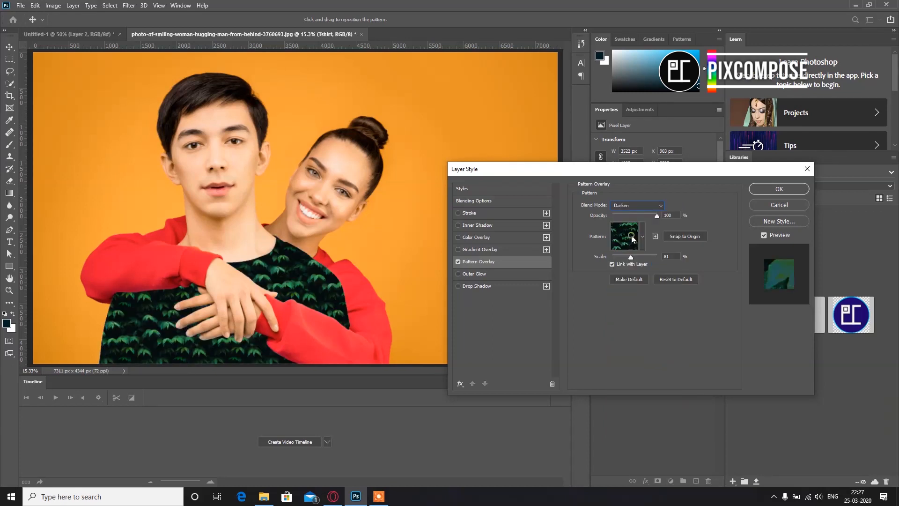
left_click(634, 207)
left_click(628, 224)
left_click(634, 208)
left_click(630, 226)
- Set the pattern overlay's blend mode to Color Burn, lower its opacity to about 88%, and apply the layer style
left_click(649, 206)
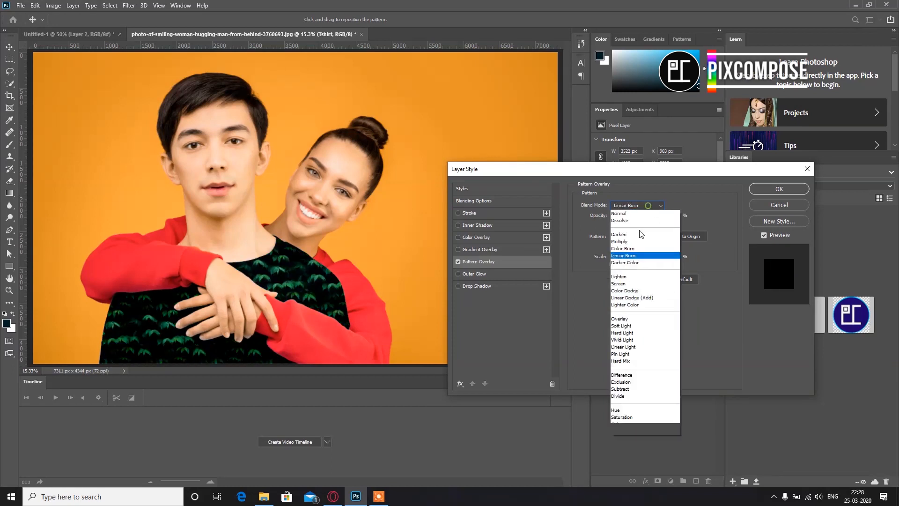
left_click(636, 249)
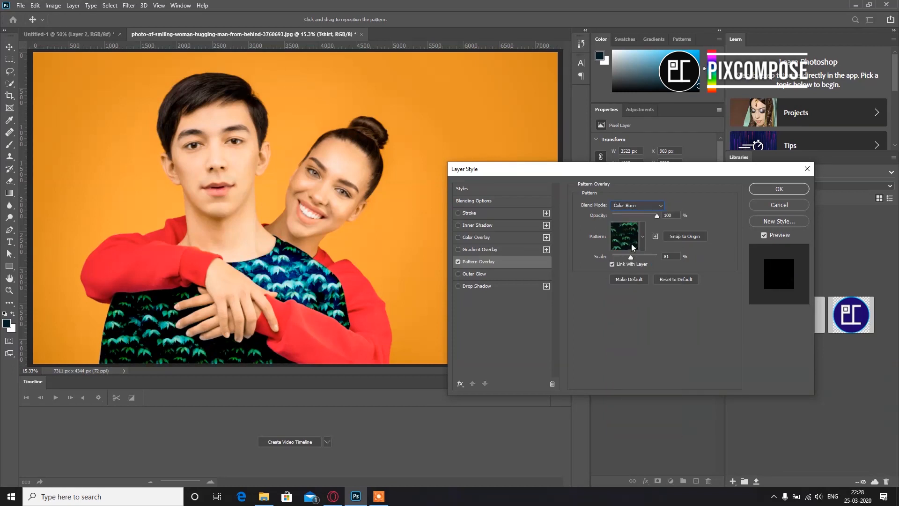
left_click_drag(656, 215, 652, 210)
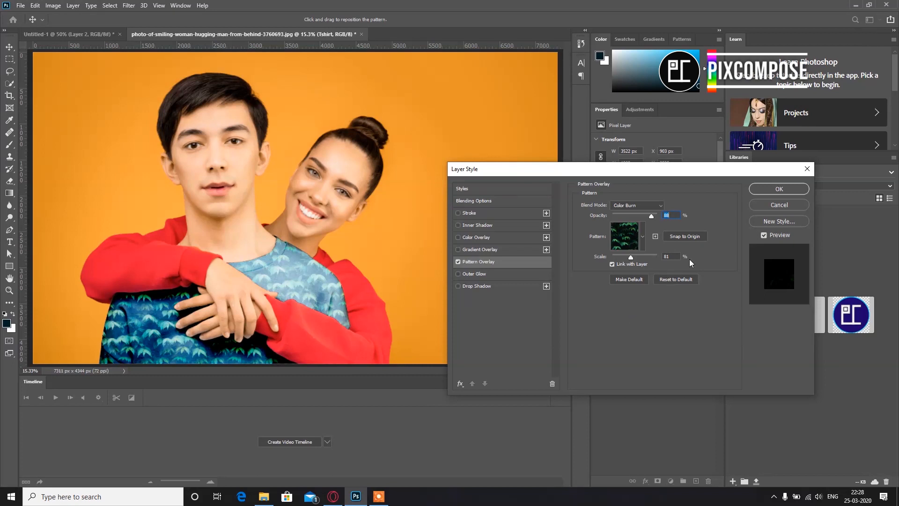
left_click(773, 189)
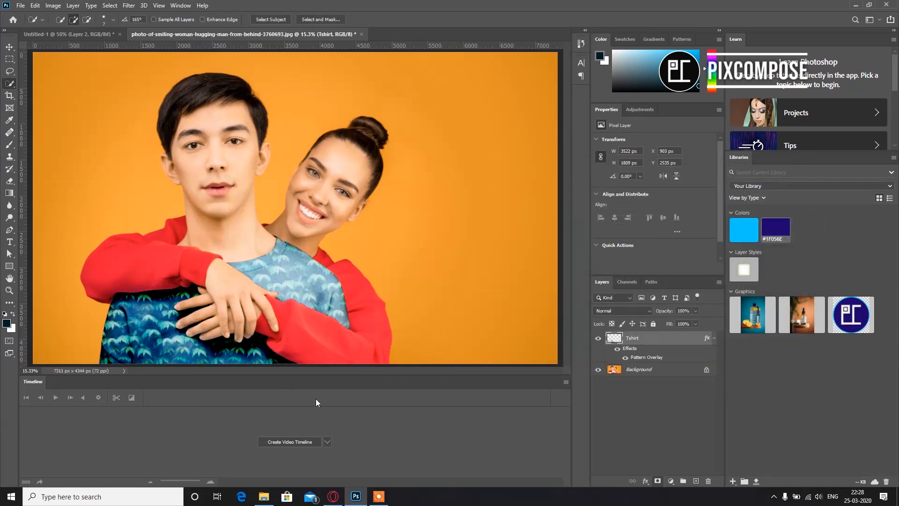
- Create a video timeline and add a Style keyframe for the Tshirt layer at the first frame
left_click(179, 7)
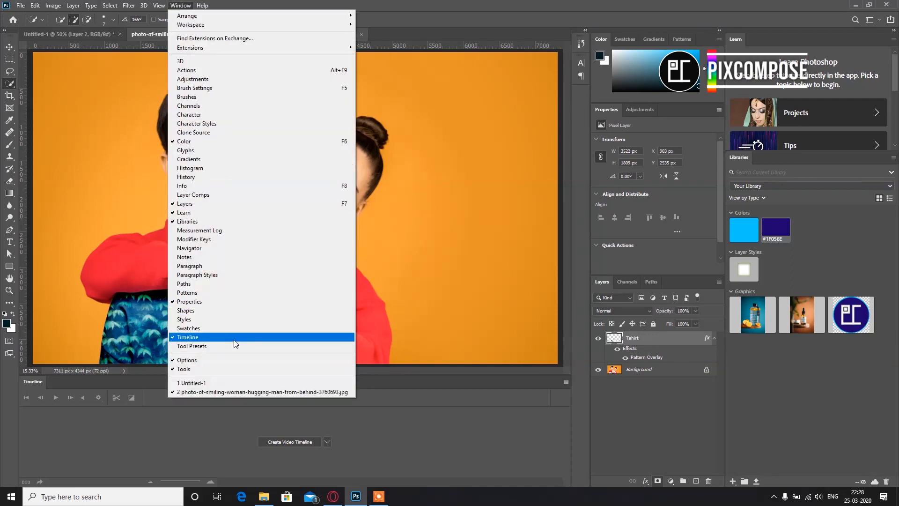
left_click(467, 3)
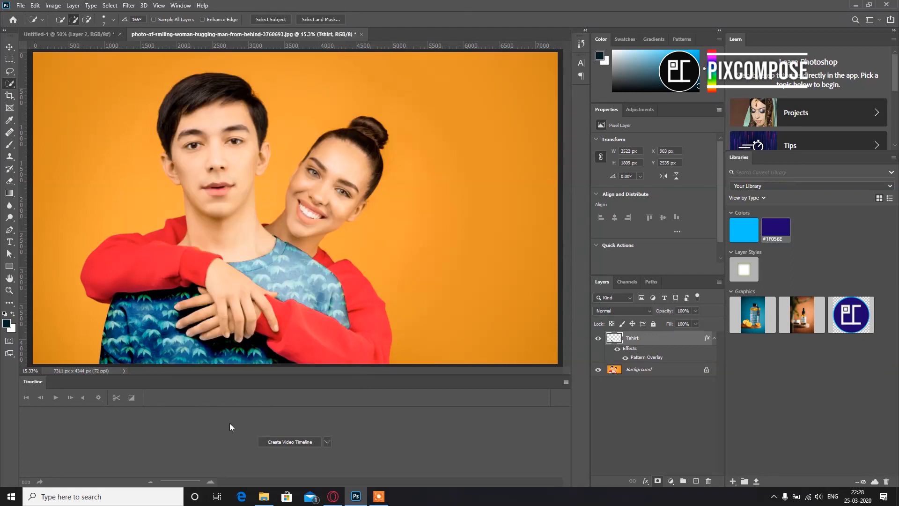
left_click(298, 443)
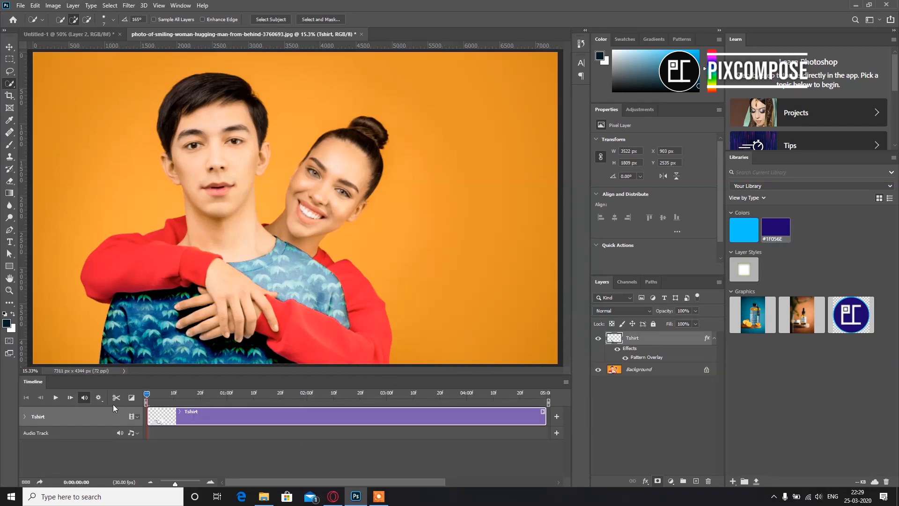
left_click(24, 416)
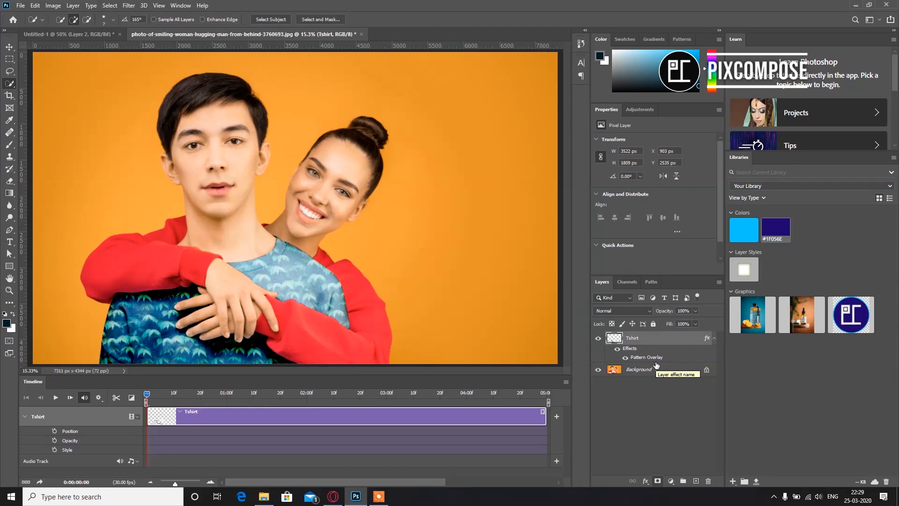
left_click(55, 449)
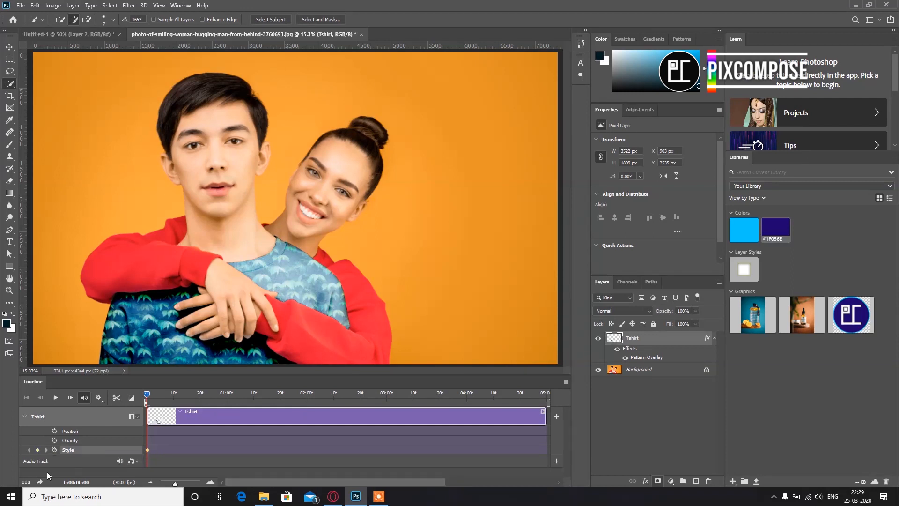
- At 0:00:04:29 on the timeline, shift the Tshirt layer's overlay pattern far down and to the left, and apply the layer style
left_click_drag(148, 396, 550, 394)
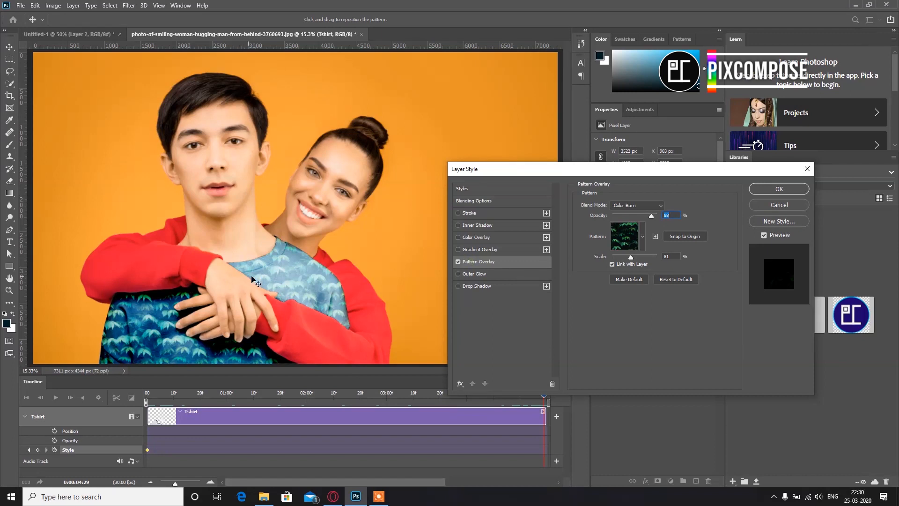
left_click_drag(305, 275, 5, 465)
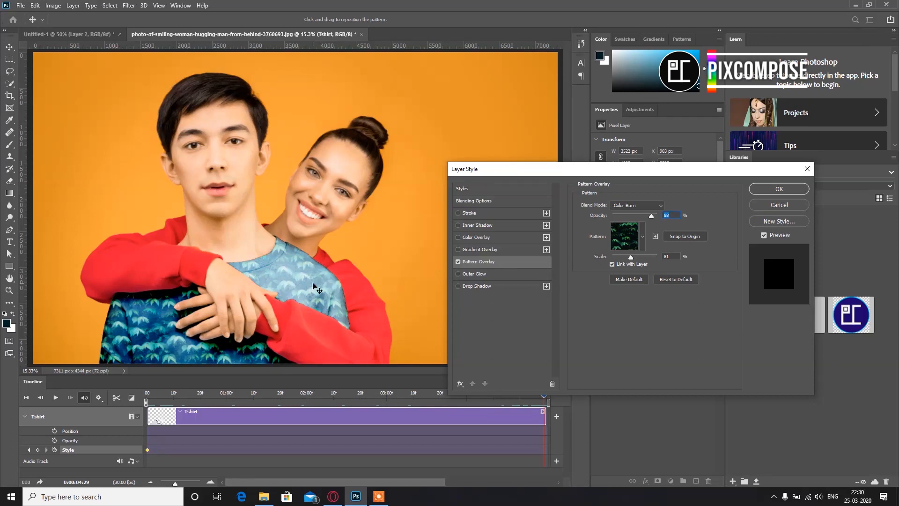
left_click_drag(117, 403, 69, 425)
left_click(781, 189)
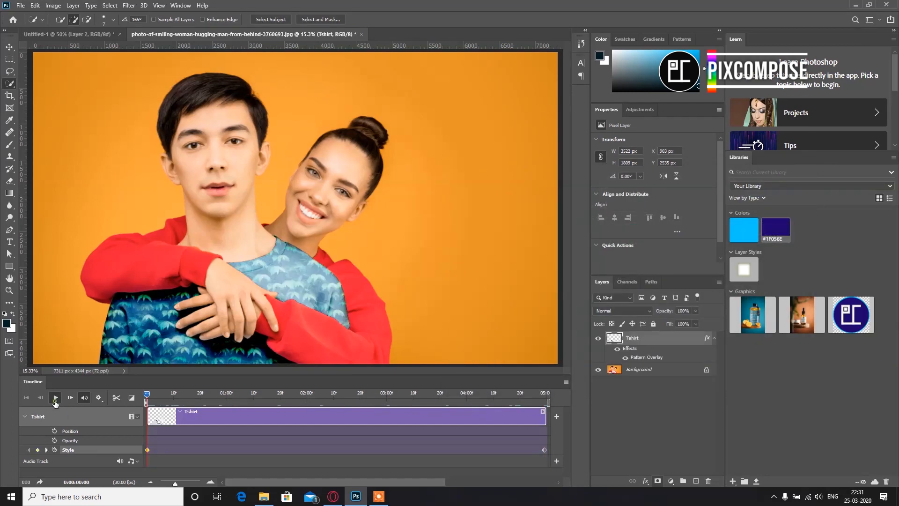
- Play the timeline to preview the moving shirt pattern, and stop the playback
left_click(55, 399)
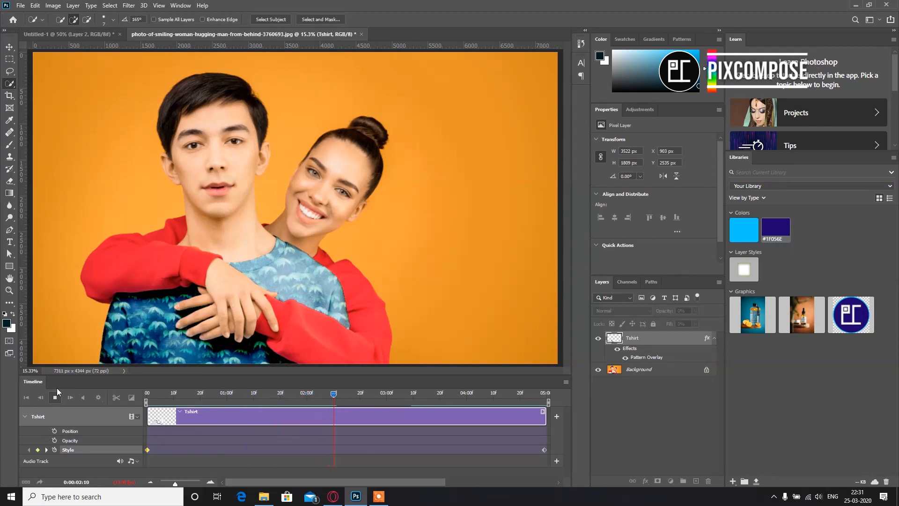
key("space")
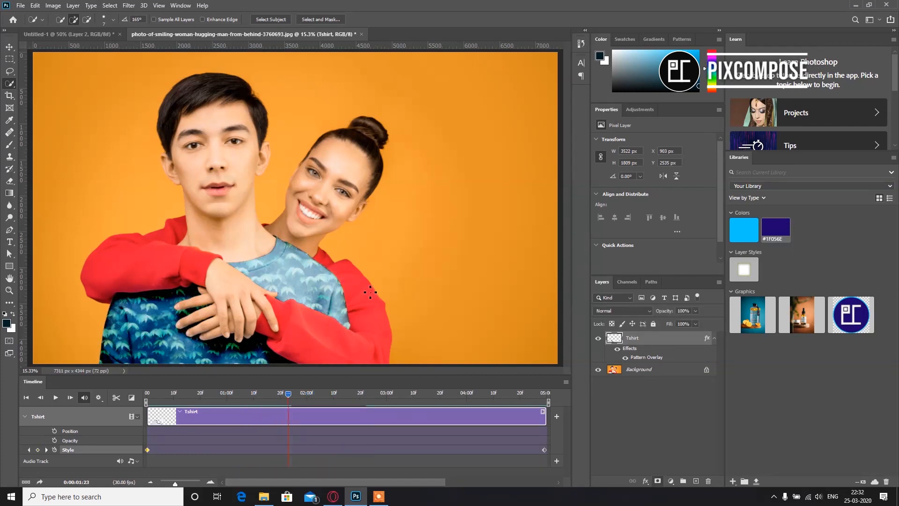